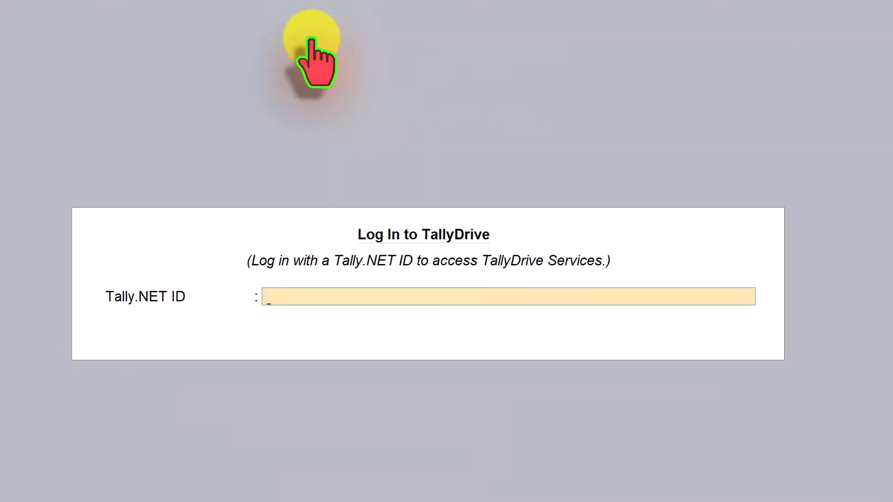
# - Log in to TallyDrive with the Tally.NET ID e-mail and its account password, acknowledging the confirmation
pyautogui.press('Return')
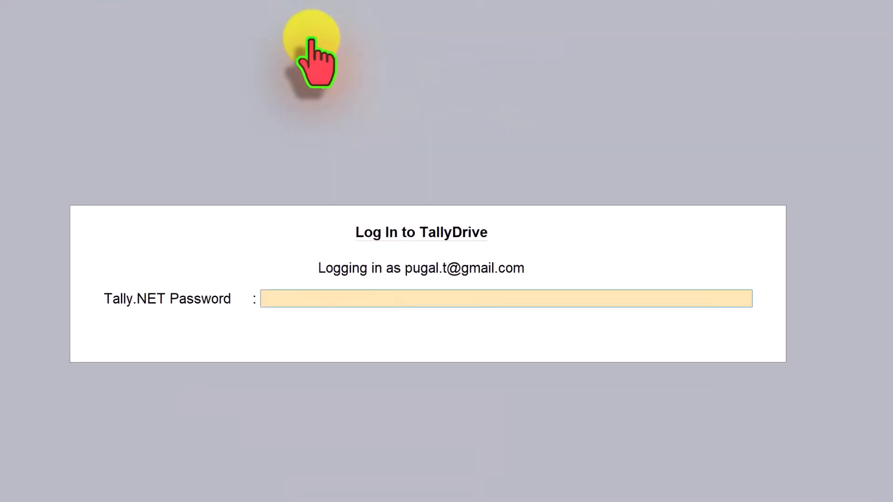
pyautogui.write('**************')
pyautogui.press('Return')
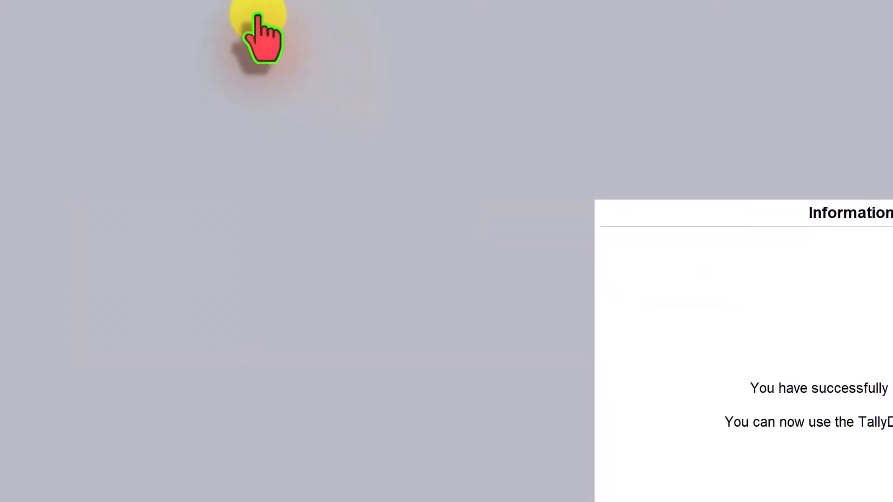
pyautogui.press('Return')
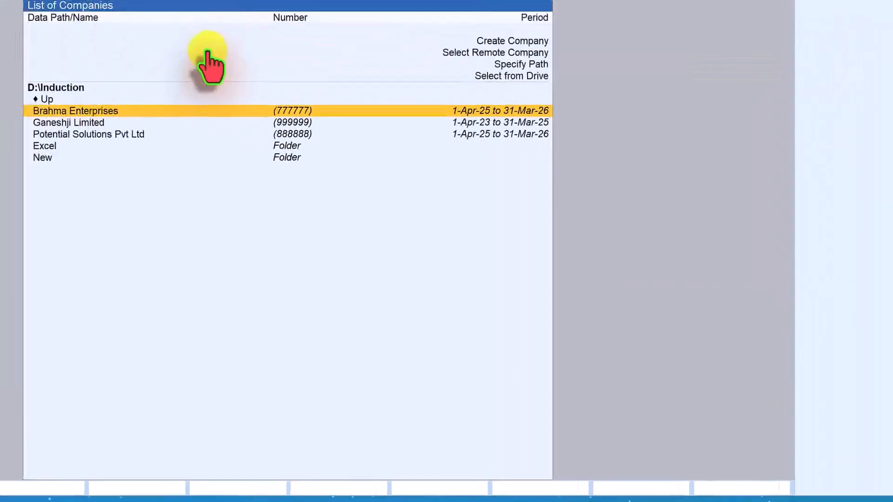
# - Load the Brahma Enterprises company, briefly checking the current local time in the browser
pyautogui.press('Return')
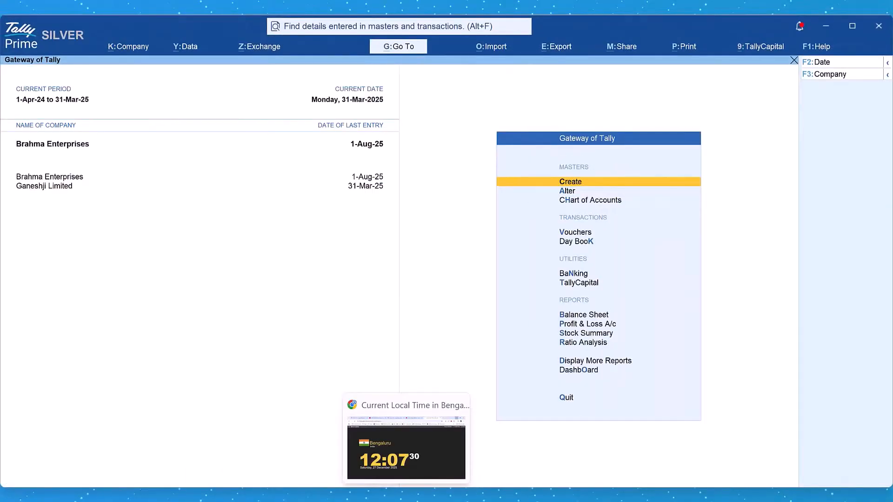
pyautogui.click(407, 494)
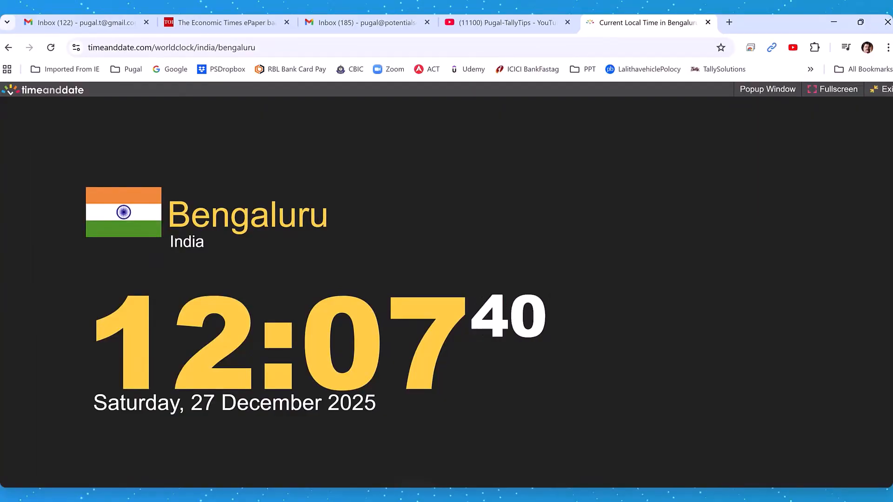
pyautogui.click(833, 22)
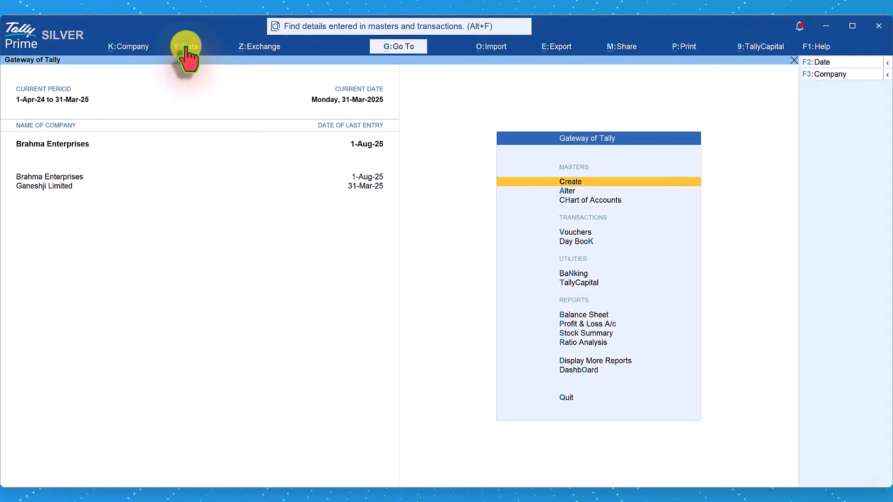
# - Open TallyDrive management to review the company backups stored on TallyDrive, then close it
pyautogui.click(187, 48)
pyautogui.click(231, 82)
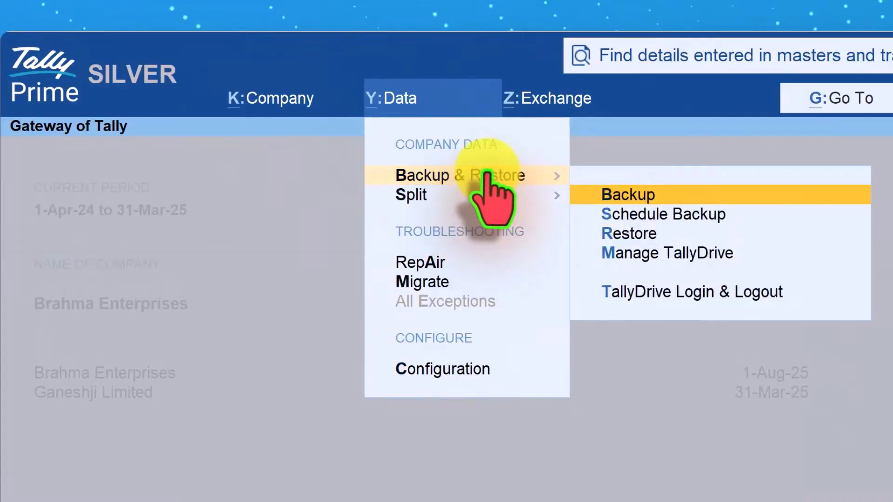
pyautogui.click(692, 292)
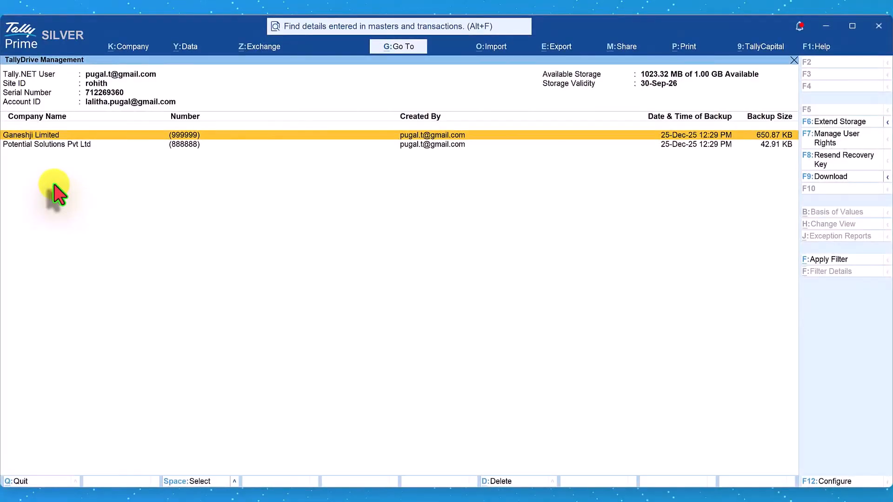
pyautogui.press('Escape')
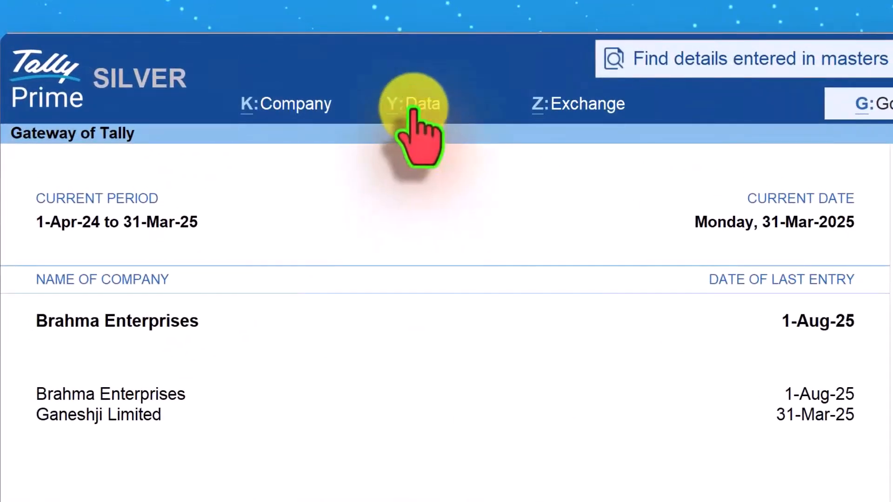
# - Start a scheduled backup and select Brahma Enterprises and Ganeshji Limited as the companies to back up
pyautogui.click(413, 110)
pyautogui.click(481, 183)
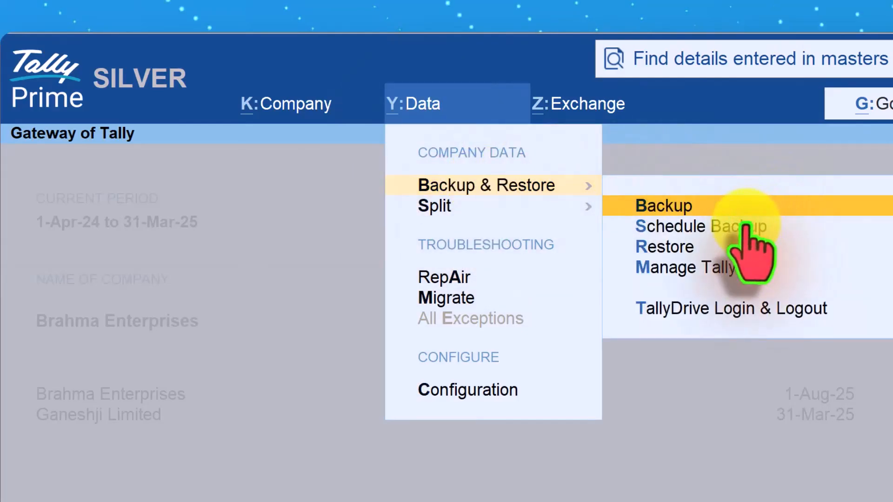
pyautogui.click(744, 225)
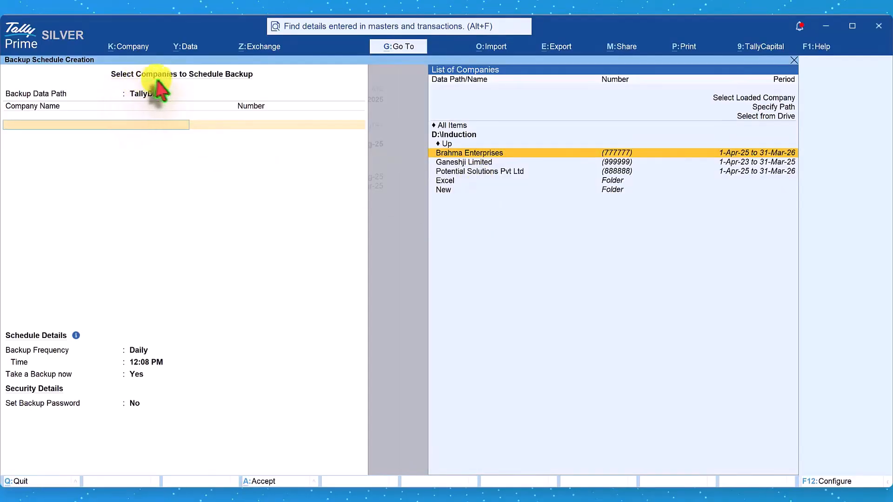
pyautogui.press('Return')
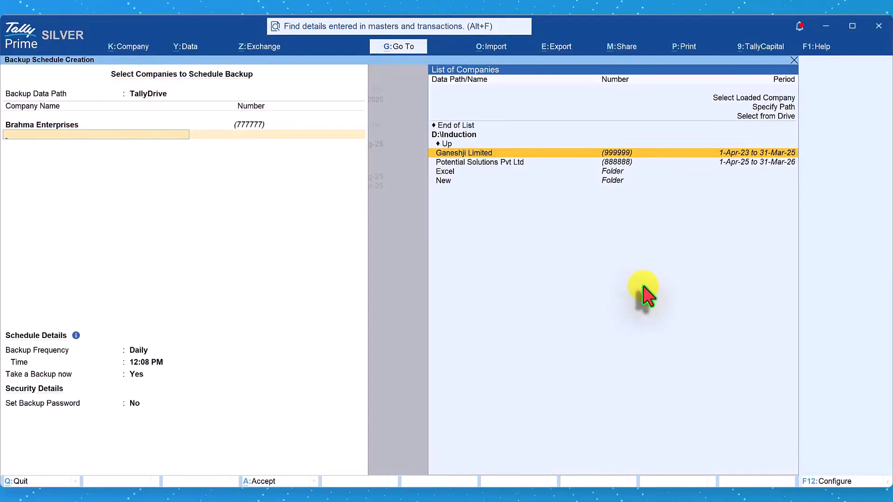
pyautogui.press('Return')
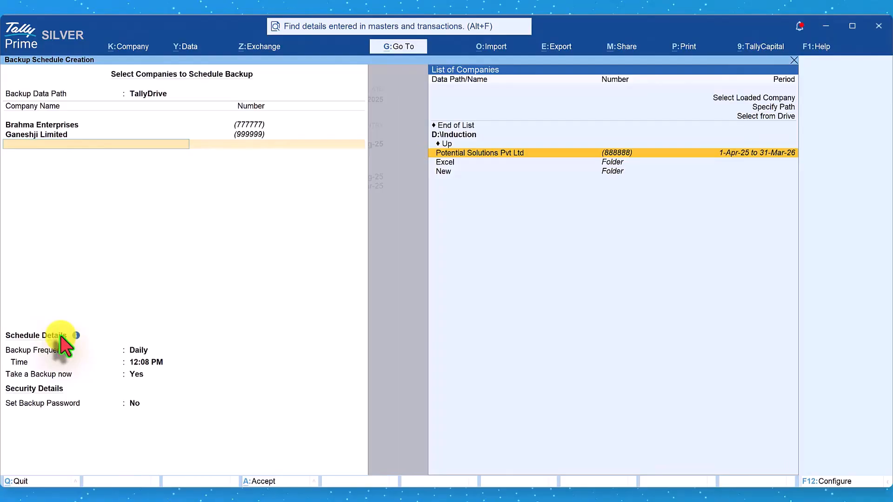
# - Set the backup frequency to Weekly
pyautogui.click(139, 351)
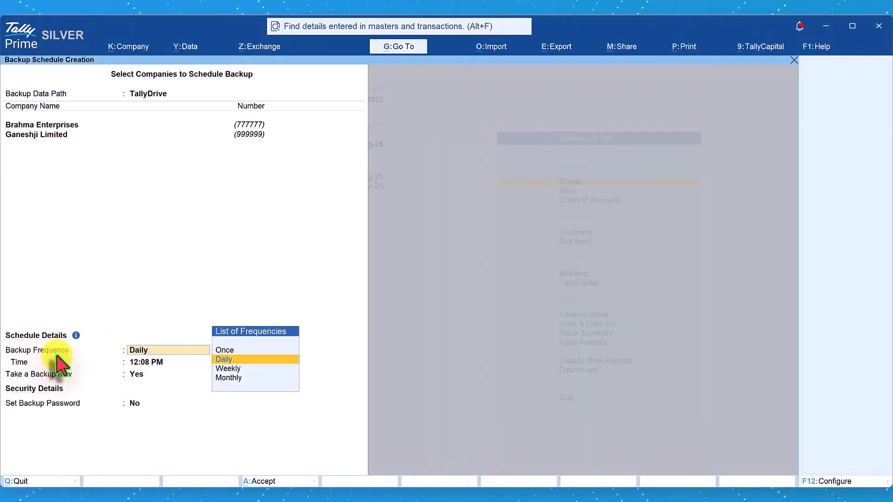
pyautogui.click(232, 360)
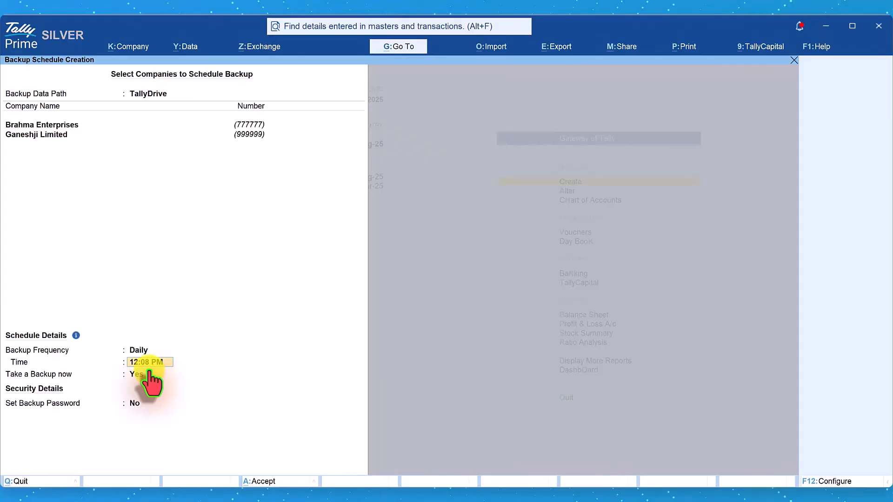
pyautogui.hotkey('shift', 'Tab')
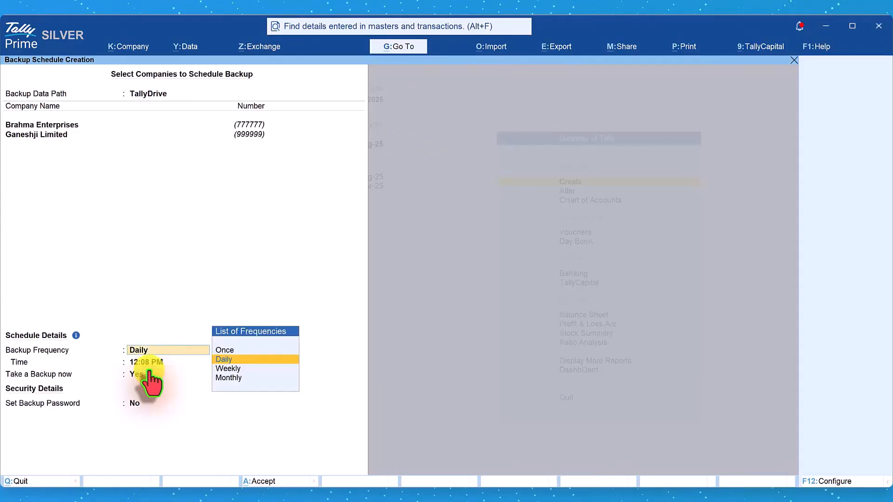
pyautogui.press('Down')
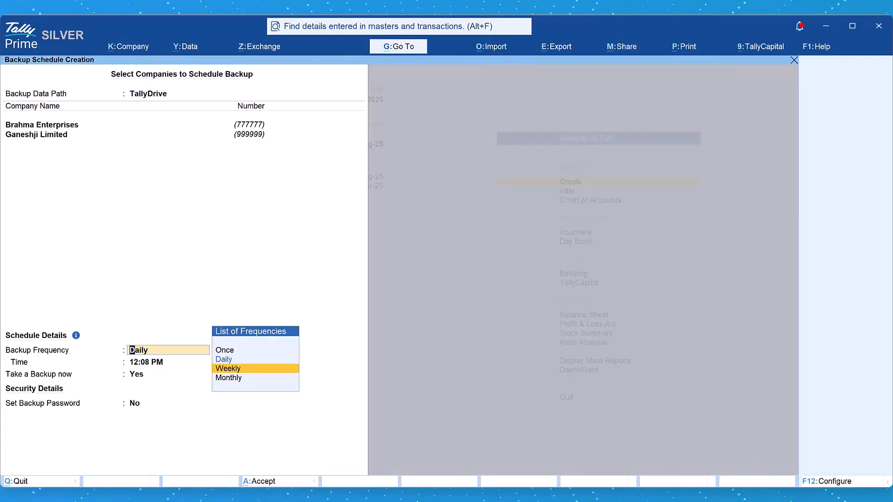
pyautogui.press('Return')
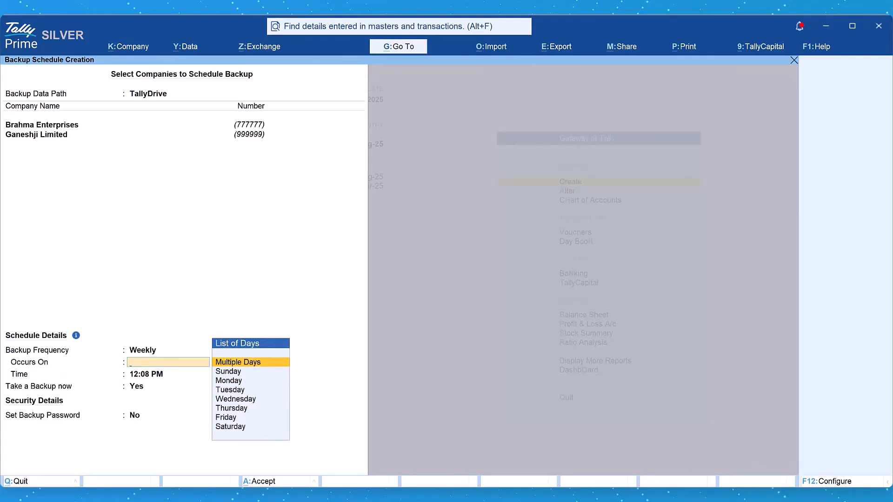
# - Browse the list of days and choose Multiple Days for the weekly occurrence
pyautogui.press('Down')
pyautogui.press('Down')
pyautogui.press('Down')
pyautogui.press('Down')
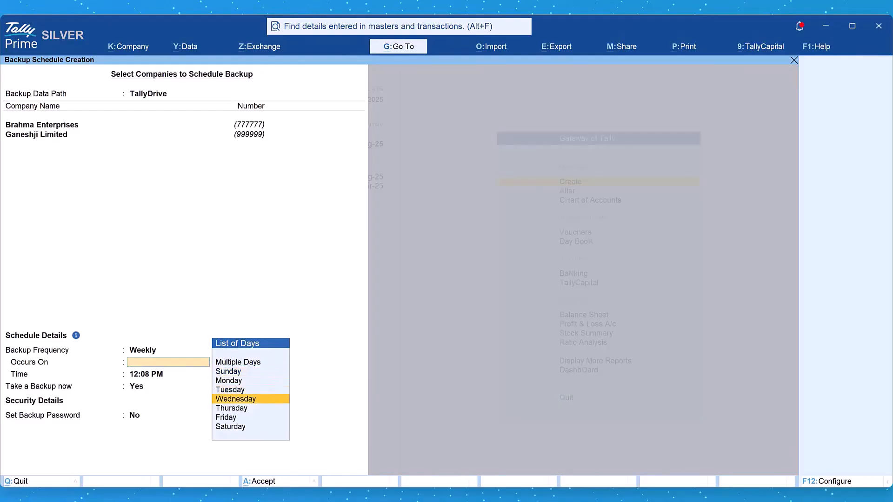
pyautogui.press('Up')
pyautogui.press('Up')
pyautogui.press('Up')
pyautogui.press('Up')
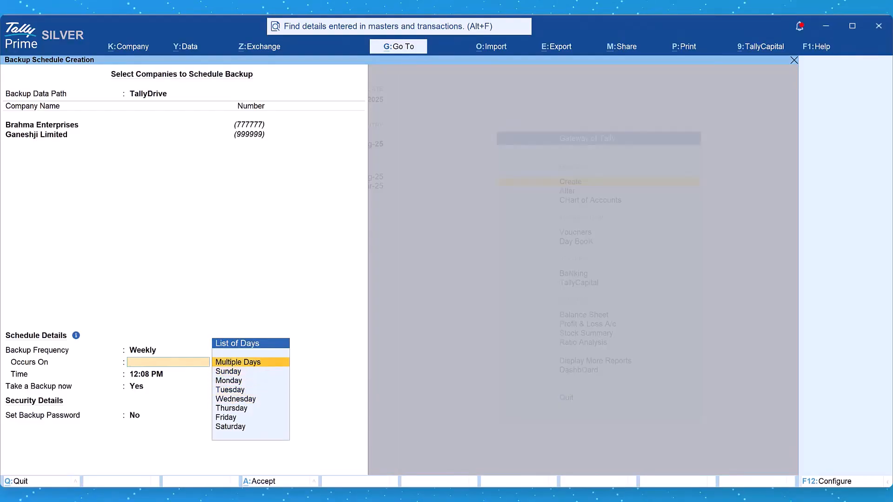
pyautogui.press('Return')
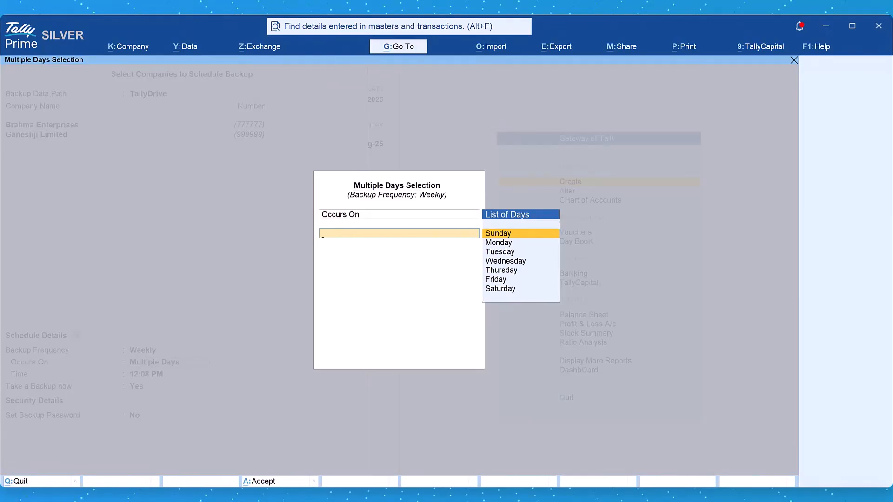
# - Select Monday, Wednesday and Friday as the weekly backup days
pyautogui.press('Down')
pyautogui.press('Return')
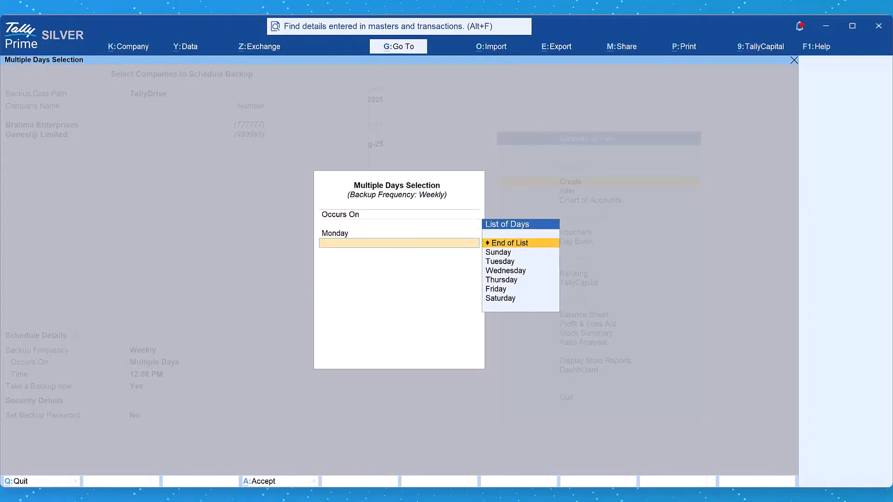
pyautogui.press('Down')
pyautogui.press('Down')
pyautogui.press('Down')
pyautogui.press('Return')
pyautogui.press('Down')
pyautogui.press('Down')
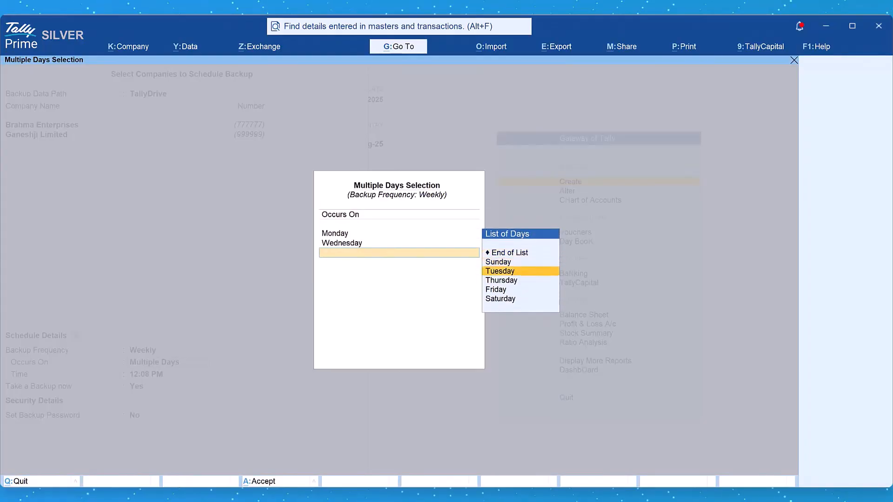
pyautogui.press('Down')
pyautogui.press('Down')
pyautogui.press('Return')
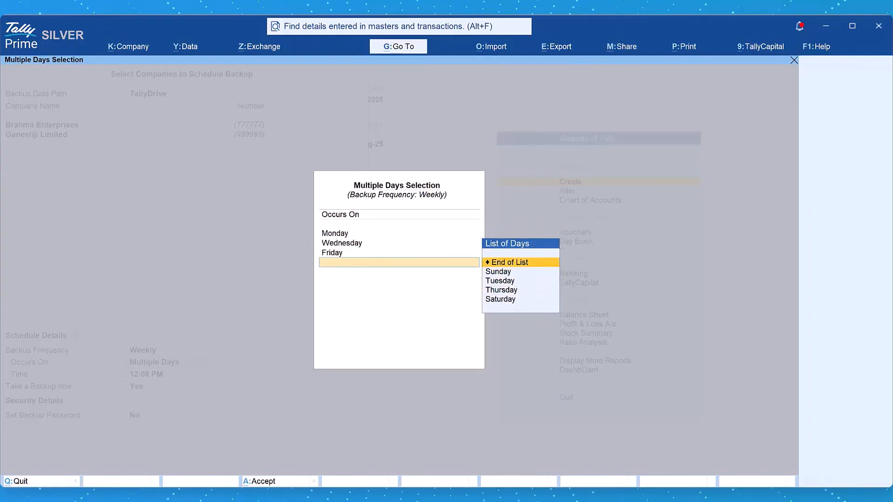
# - Change the backup frequency to Monthly
pyautogui.press('BackSpace')
pyautogui.press('BackSpace')
pyautogui.press('BackSpace')
pyautogui.press('BackSpace')
pyautogui.press('BackSpace')
pyautogui.press('Down')
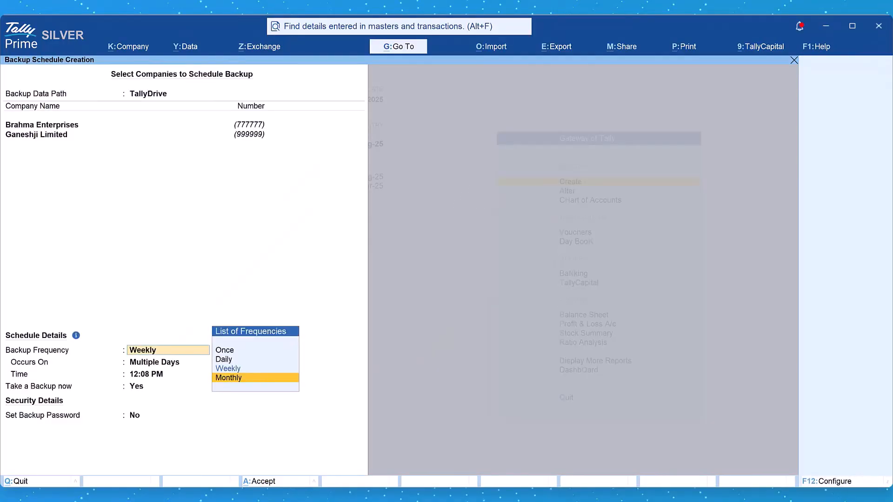
pyautogui.press('Return')
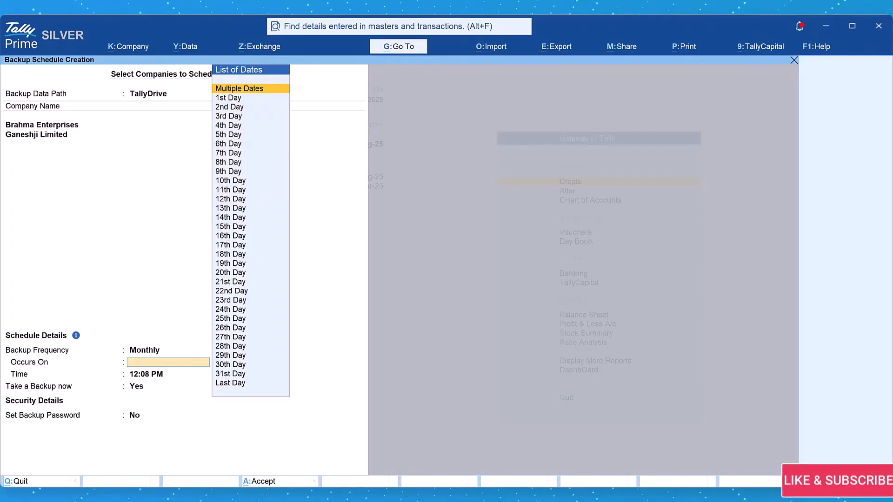
# - Choose Multiple Dates for the monthly occurrence and add the 5th Day
pyautogui.press('Return')
pyautogui.press('Down')
# - Add the 10th Day and 15th Day as further monthly backup dates
pyautogui.press('Down')
pyautogui.press('Down')
pyautogui.press('Down')
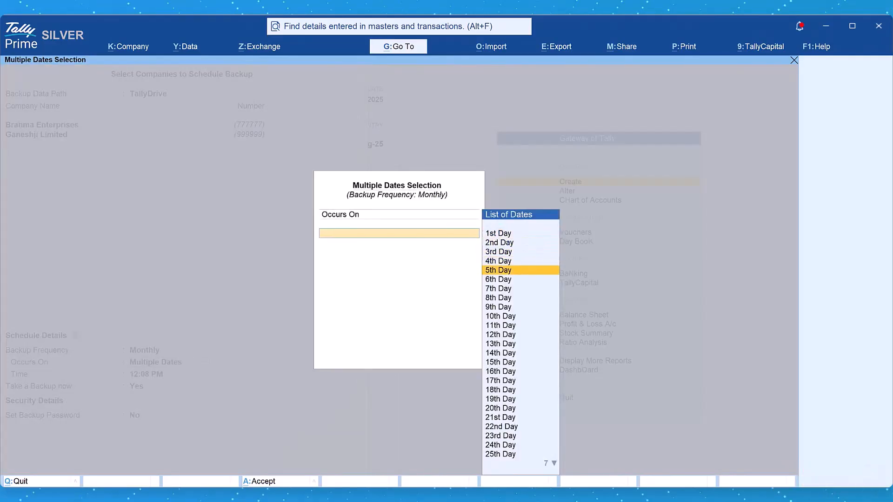
pyautogui.press('Return')
pyautogui.press('Down')
pyautogui.press('Down')
pyautogui.press('Down')
pyautogui.press('Down')
pyautogui.press('Down')
pyautogui.press('Down')
pyautogui.press('Down')
pyautogui.press('Down')
pyautogui.press('Down')
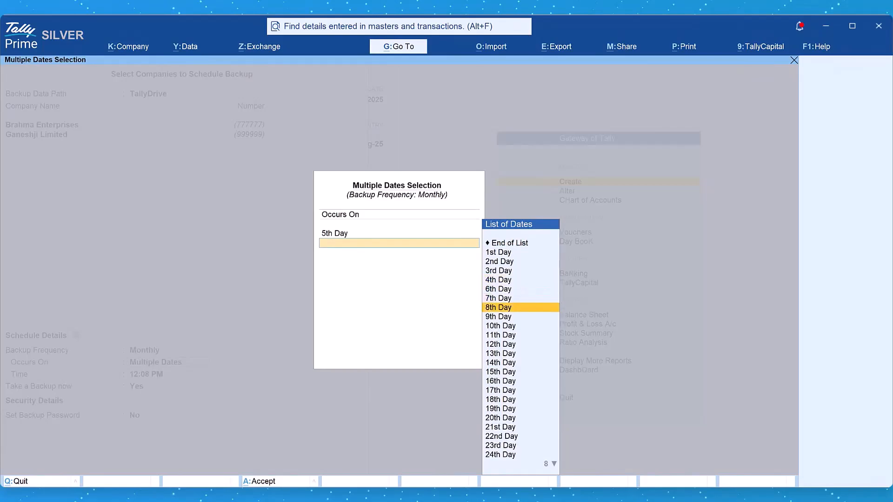
pyautogui.press('Return')
pyautogui.press('Down')
pyautogui.press('Down')
pyautogui.press('Down')
pyautogui.press('Down')
pyautogui.press('Down')
pyautogui.press('Down')
pyautogui.press('Down')
pyautogui.press('Down')
pyautogui.press('Down')
pyautogui.press('Down')
pyautogui.press('Down')
pyautogui.press('Down')
pyautogui.press('Down')
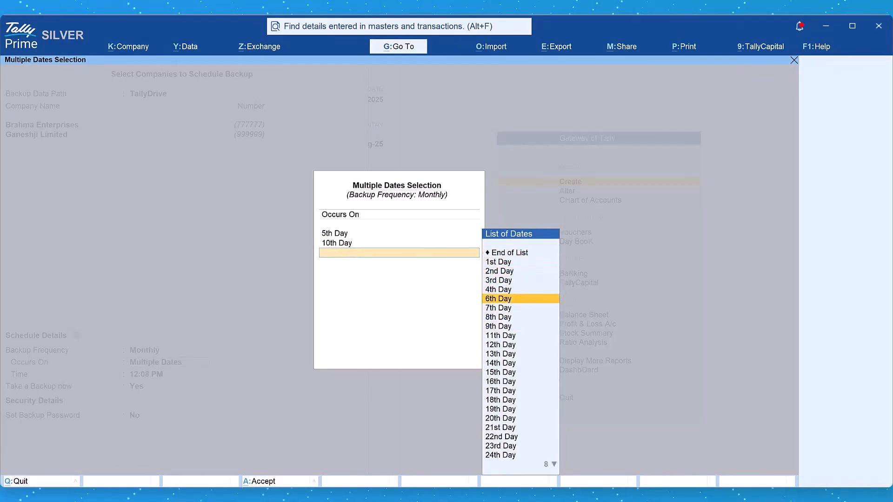
pyautogui.press('Return')
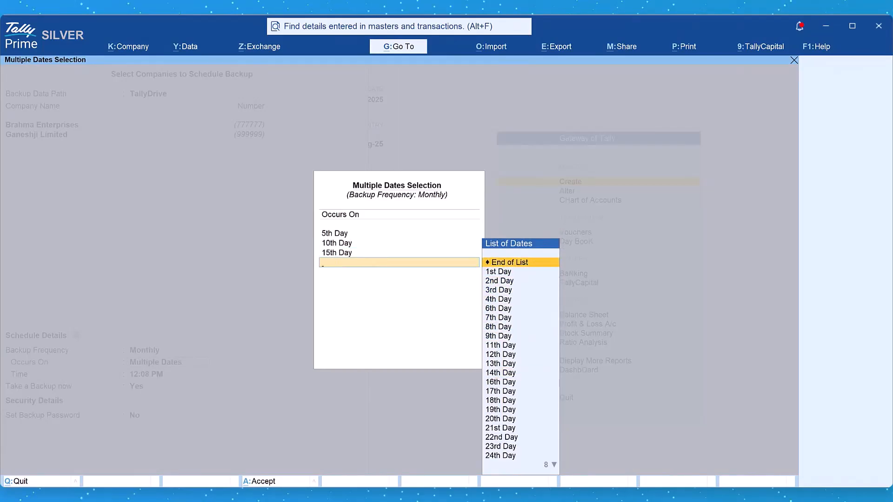
# - Close the date list and set the backup frequency back to Daily
pyautogui.press('Return')
pyautogui.press('BackSpace')
pyautogui.press('BackSpace')
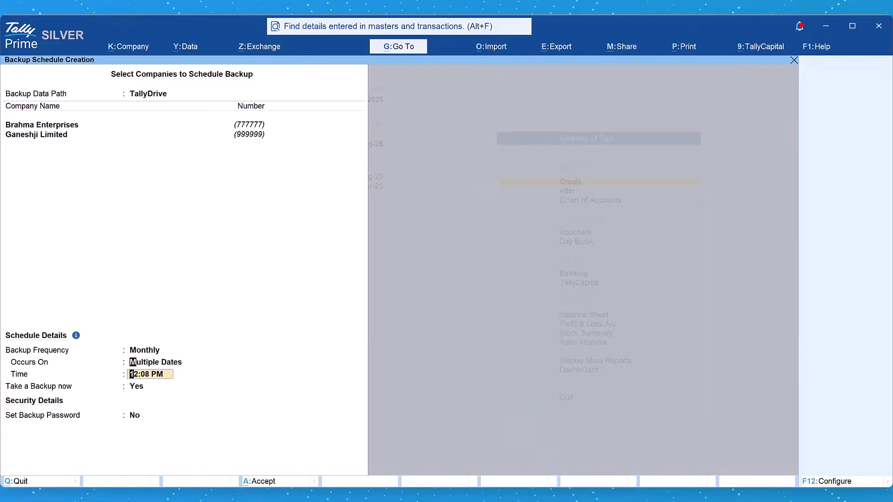
pyautogui.press('Up')
pyautogui.press('Up')
pyautogui.press('Return')
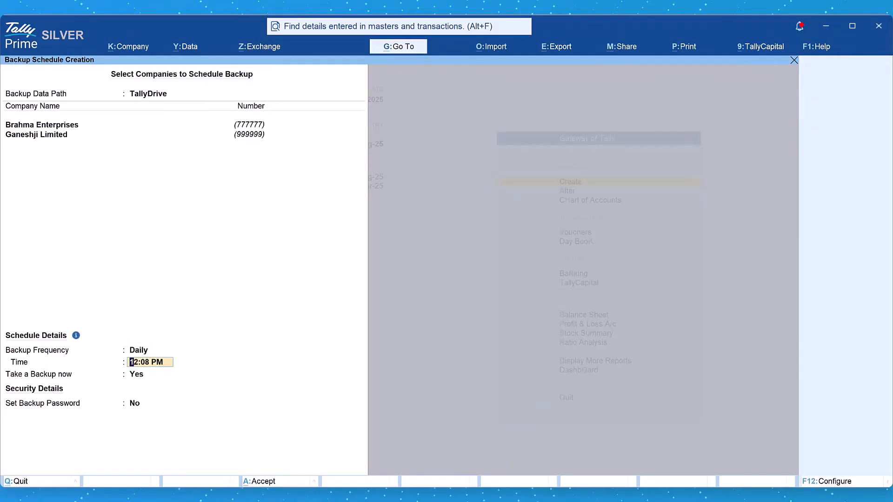
# - Set the backup time to 12:15 PM and turn off taking a backup now
pyautogui.write('12:15pm')
pyautogui.press('Return')
pyautogui.write('n')
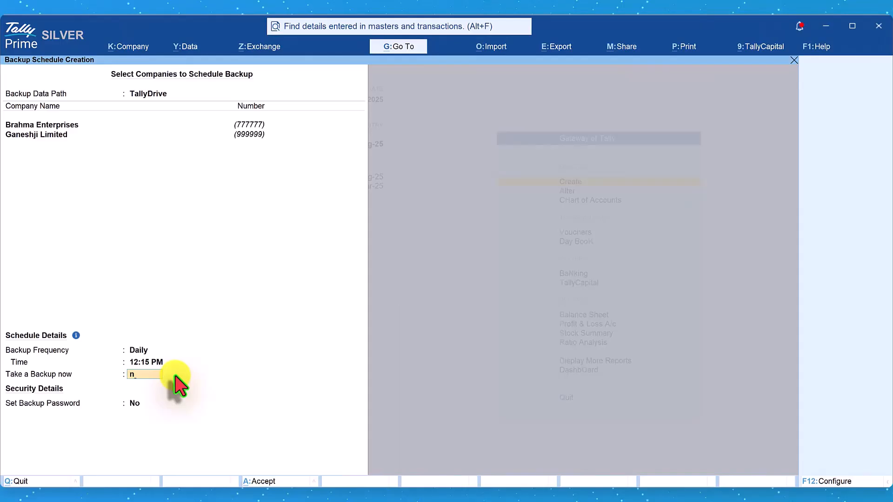
pyautogui.press('Return')
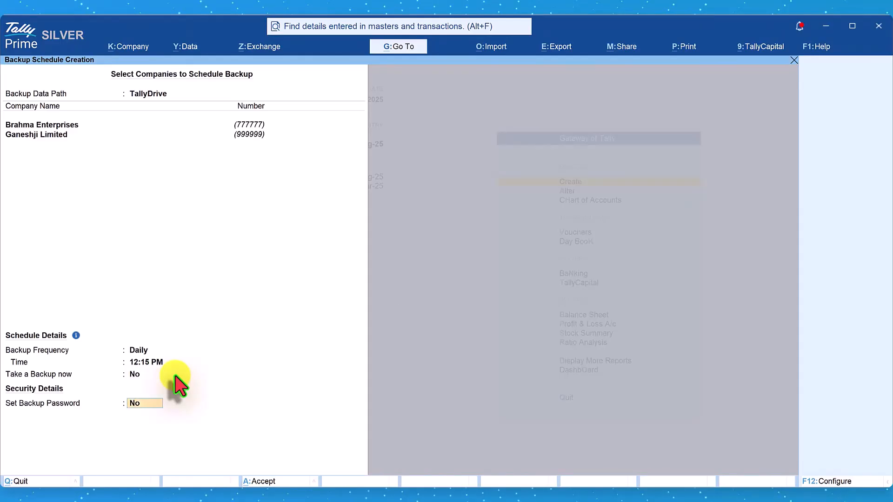
# - Turn on the backup password and enter the password and its confirmation
pyautogui.write('y')
pyautogui.press('Return')
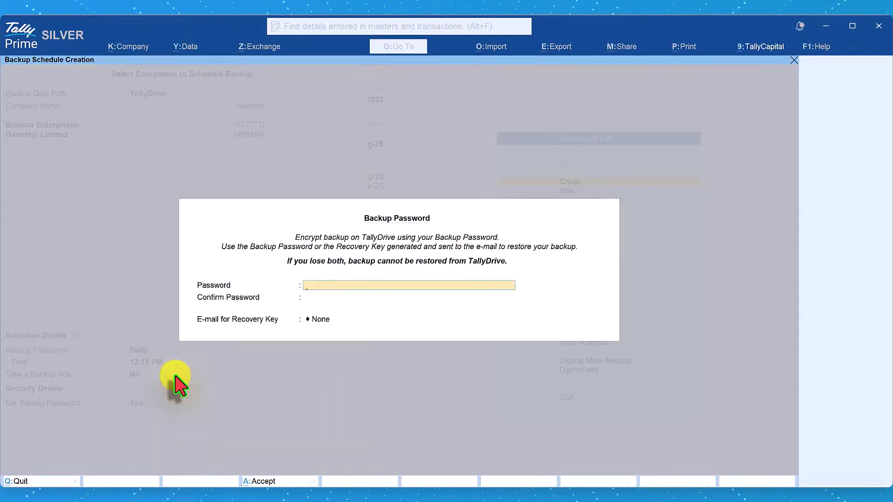
pyautogui.write('****')
pyautogui.press('Return')
pyautogui.write('****')
pyautogui.press('Return')
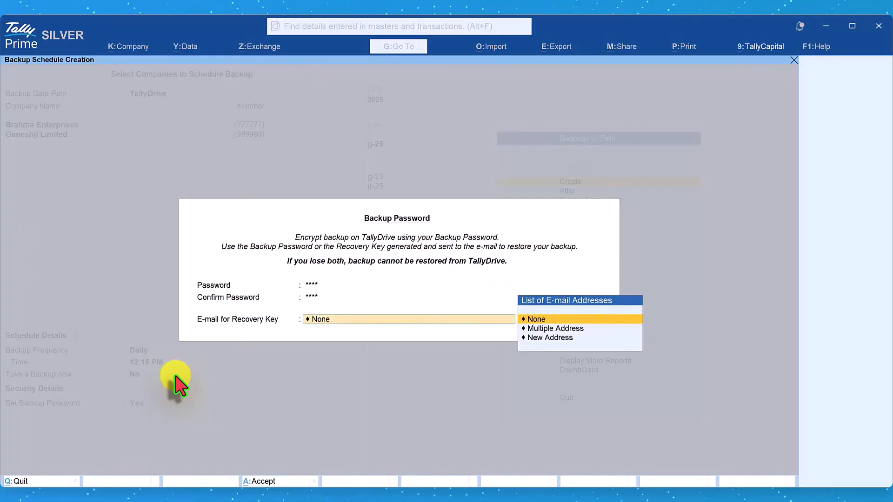
# - Add a new e-mail address for the recovery key, fill in the contact's e-mail, and accept the backup schedule
pyautogui.press('Down')
pyautogui.press('Down')
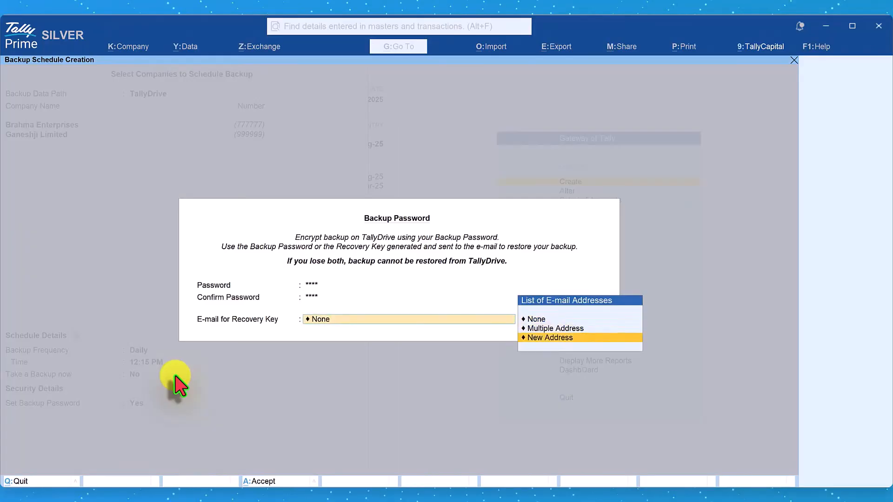
pyautogui.press('Return')
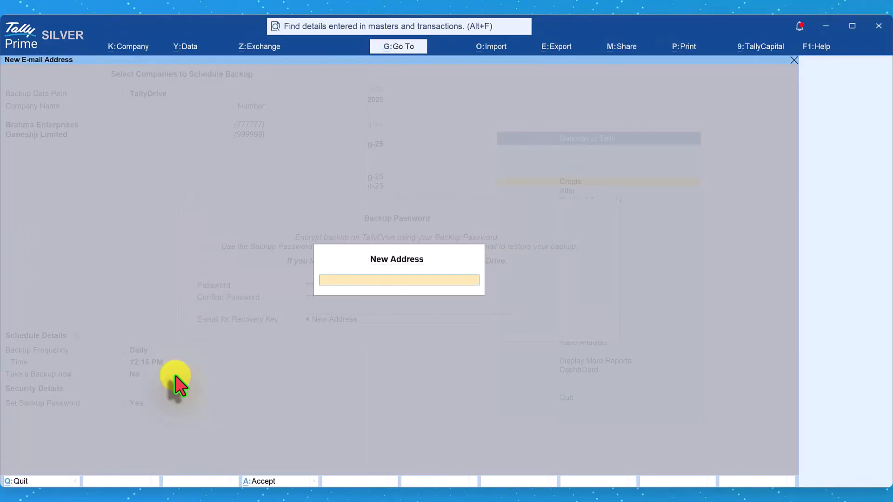
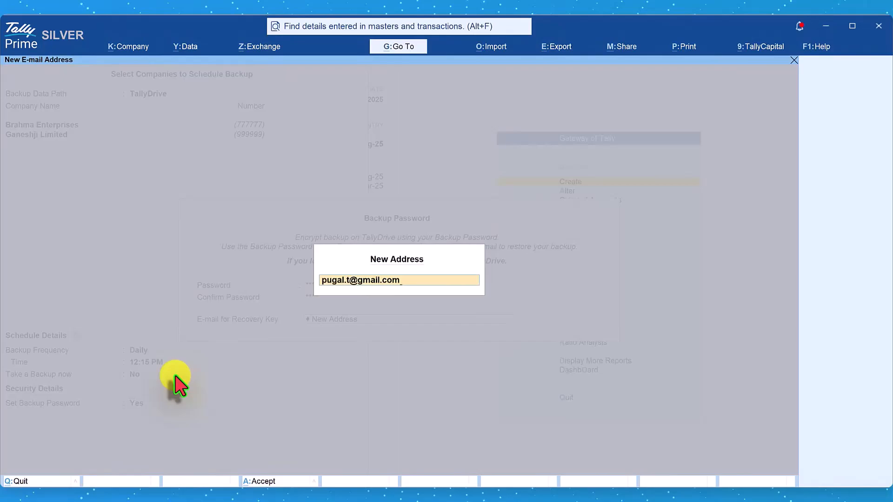
pyautogui.press('Return')
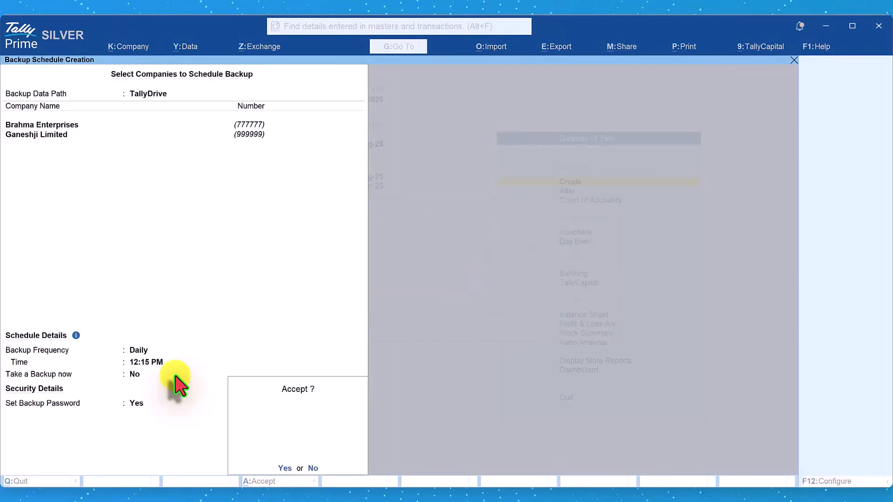
pyautogui.press('Return')
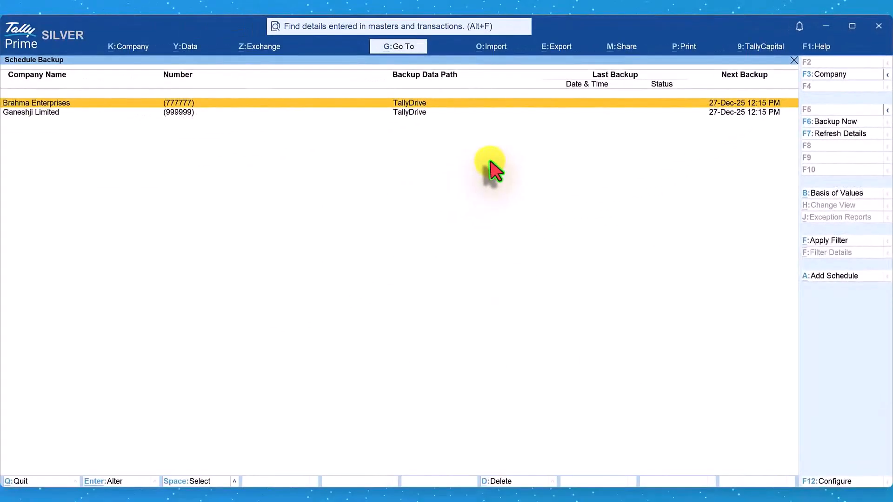
# - Accept the Brahma Enterprises payment voucher debiting Advertising Expenses 100 and crediting Cash, then leave voucher entry
pyautogui.press('Escape')
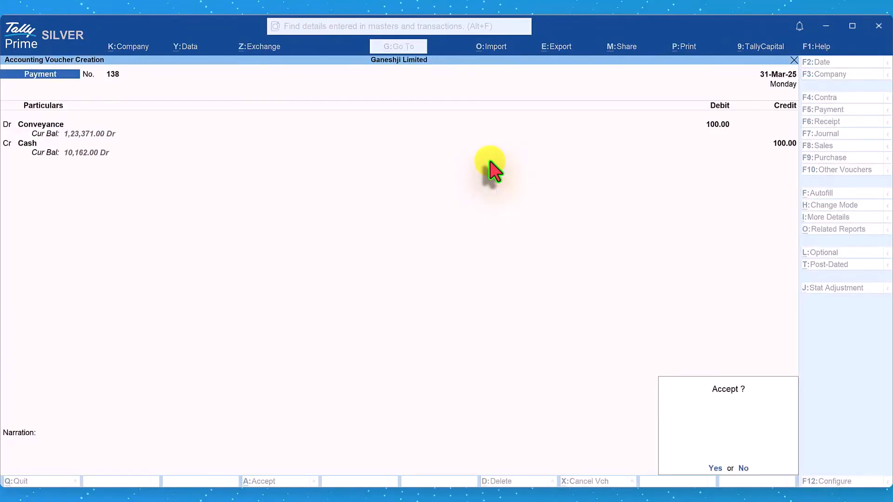
pyautogui.press('Return')
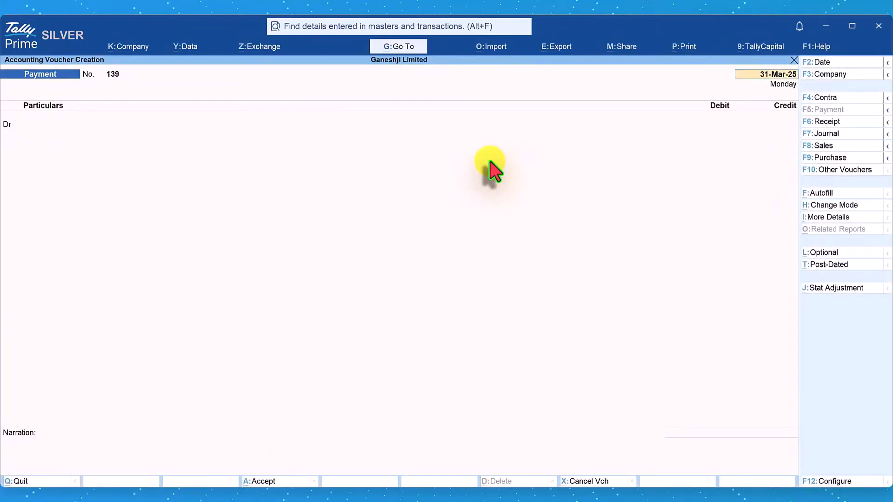
pyautogui.press('F1')
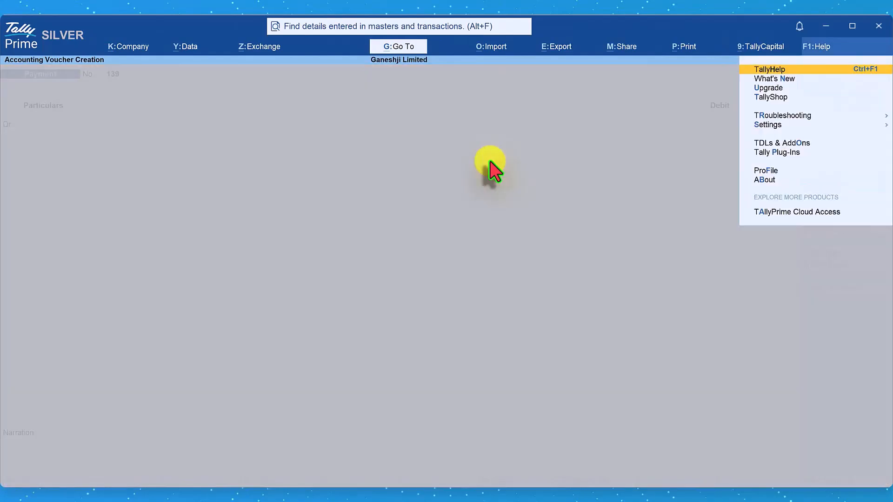
pyautogui.press('Escape')
pyautogui.press('Return')
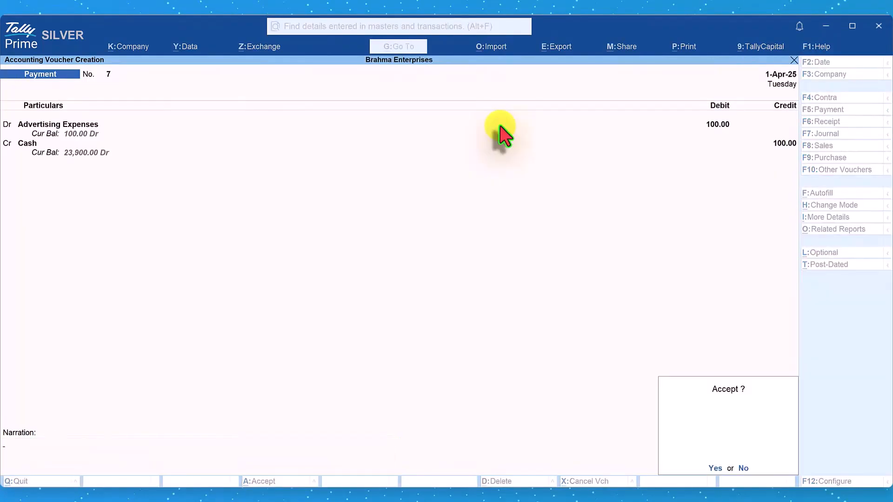
pyautogui.press('Return')
pyautogui.press('Escape')
# - Open TallyDrive Management to review the companies' stored backups
pyautogui.press('Up')
pyautogui.press('Up')
pyautogui.press('Up')
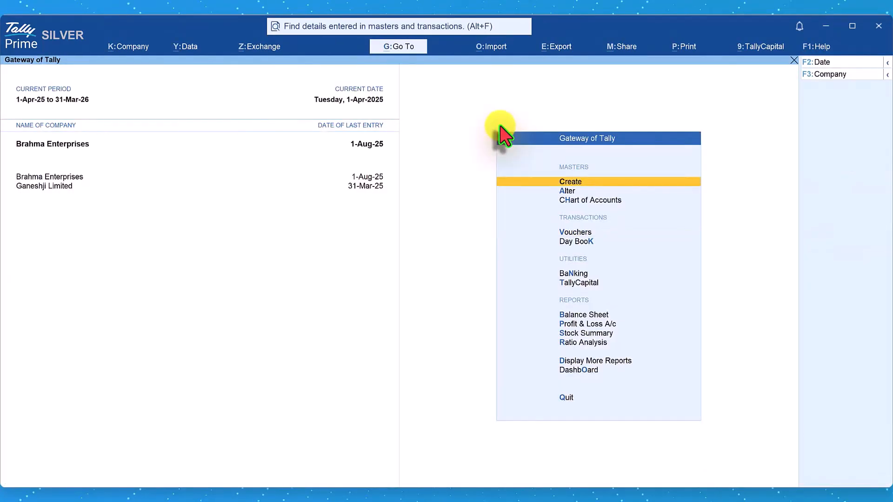
pyautogui.press('Escape')
pyautogui.press('Return')
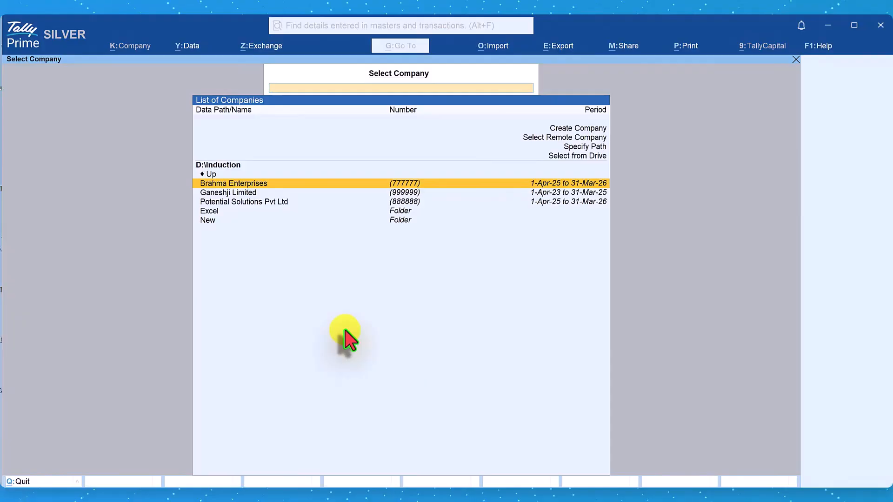
pyautogui.click(188, 45)
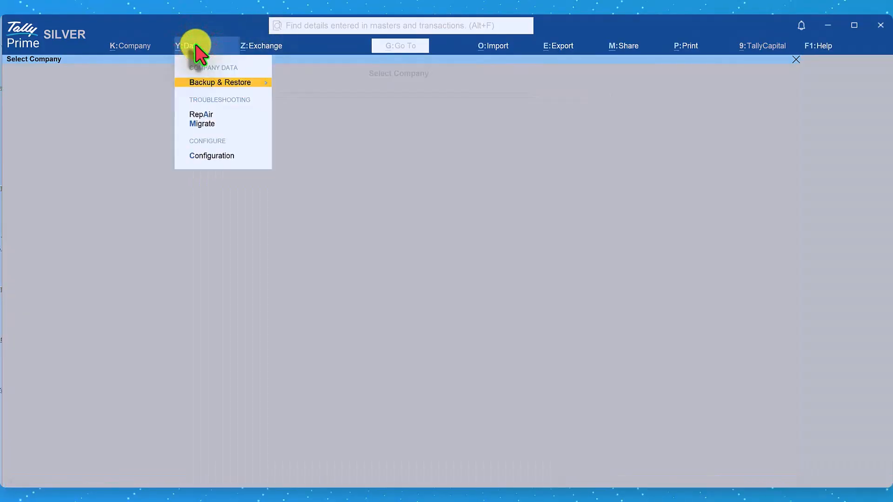
pyautogui.click(230, 84)
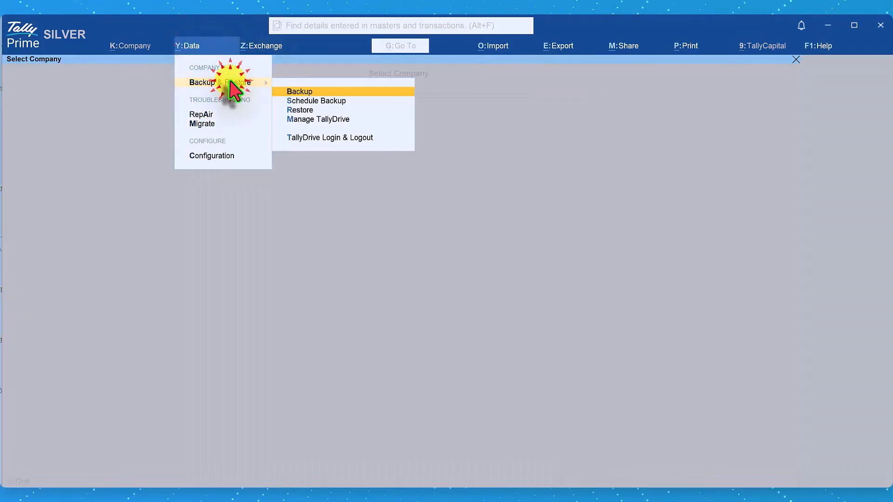
pyautogui.click(328, 118)
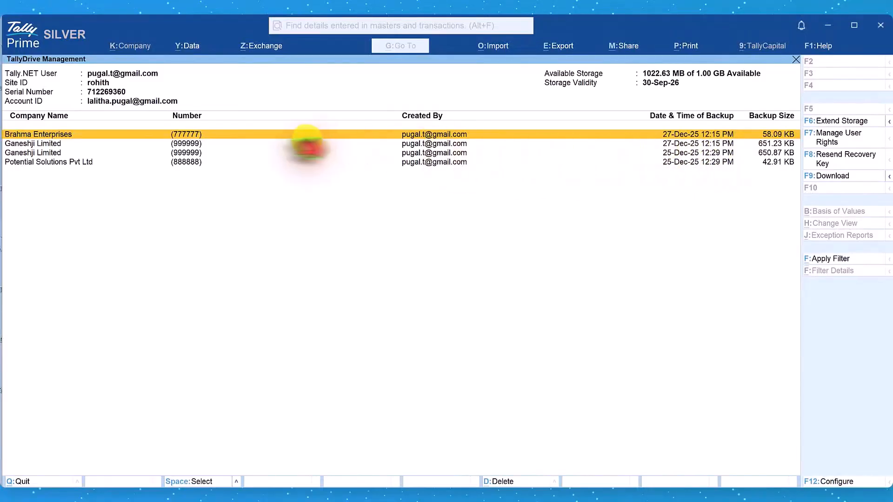